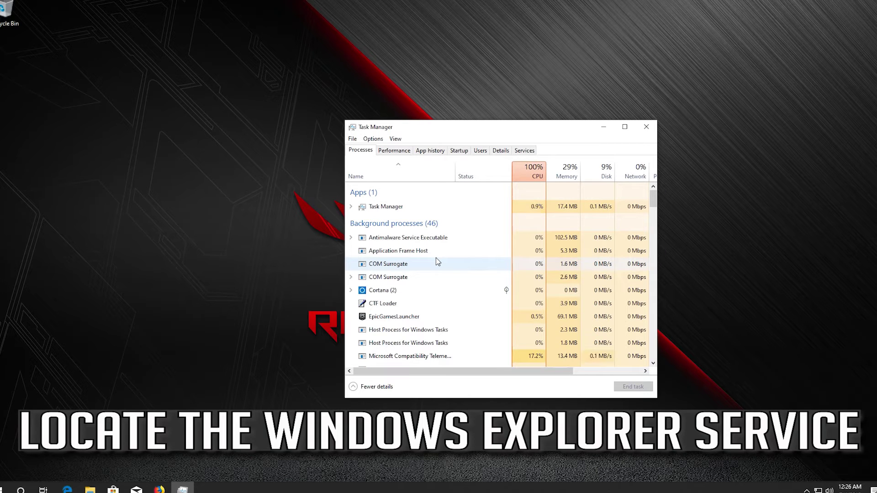
scroll(436, 258, "down", 2)
scroll(436, 257, "down", 2)
scroll(435, 258, "down", 2)
scroll(436, 257, "down", 2)
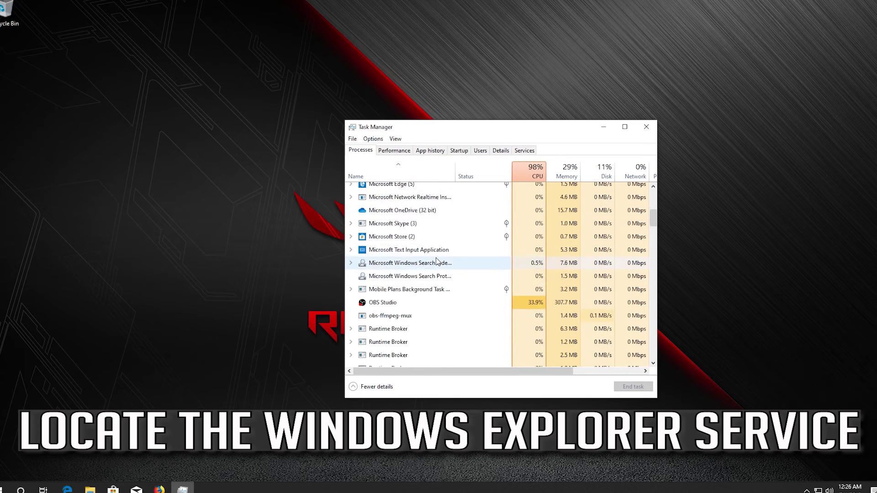
scroll(436, 257, "down", 2)
scroll(436, 258, "down", 2)
scroll(436, 258, "down", 2)
scroll(435, 257, "down", 3)
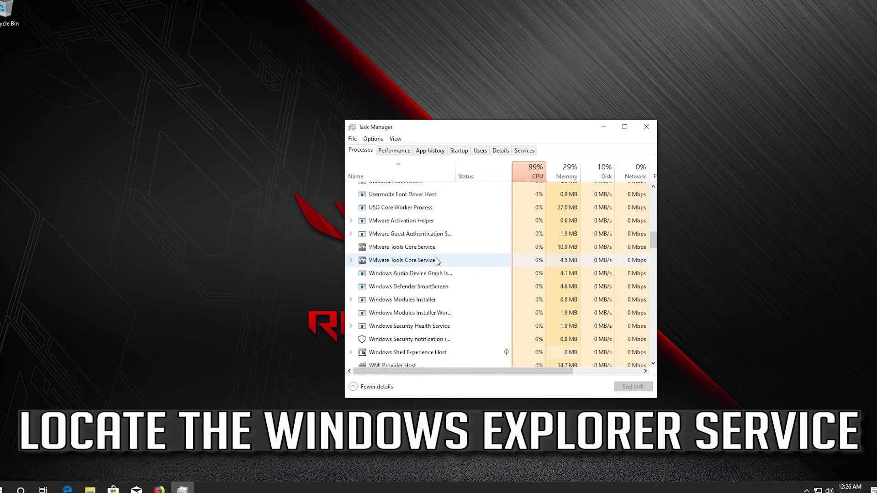
scroll(435, 258, "down", 3)
scroll(435, 257, "down", 2)
scroll(436, 260, "down", 3)
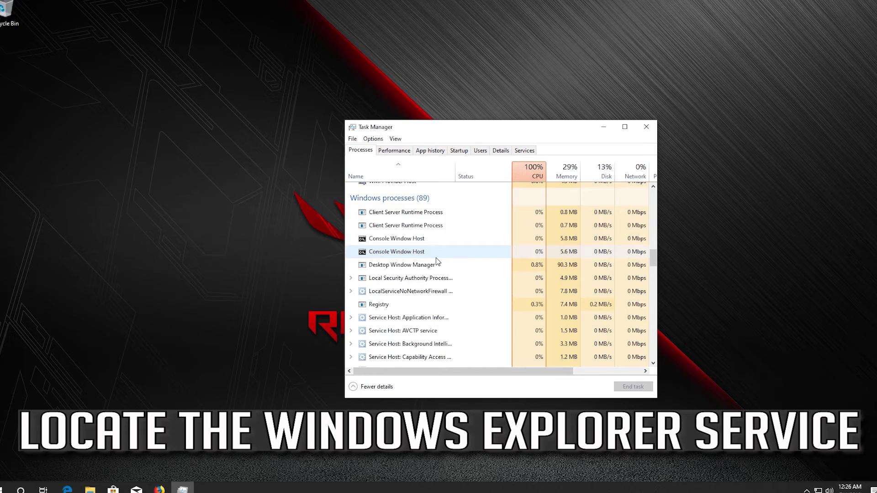
scroll(436, 261, "down", 3)
scroll(435, 260, "down", 2)
scroll(436, 260, "down", 3)
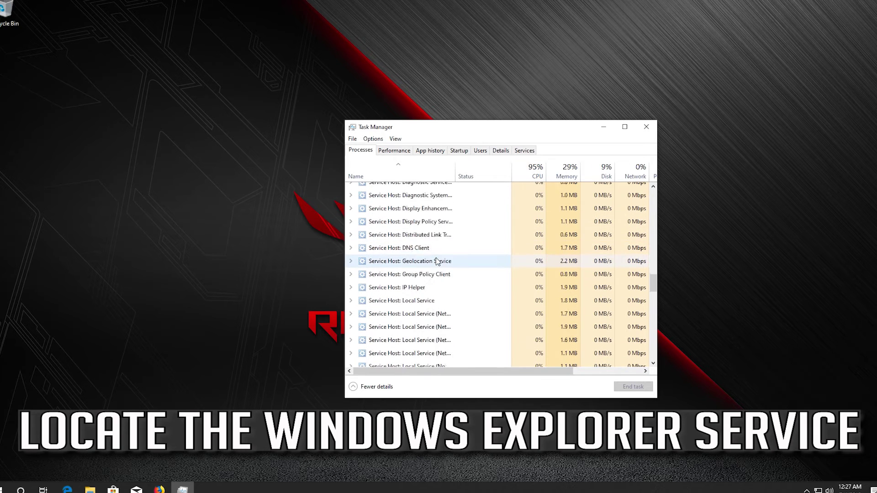
scroll(436, 260, "down", 3)
scroll(436, 261, "down", 3)
scroll(436, 260, "down", 1)
scroll(435, 261, "down", 3)
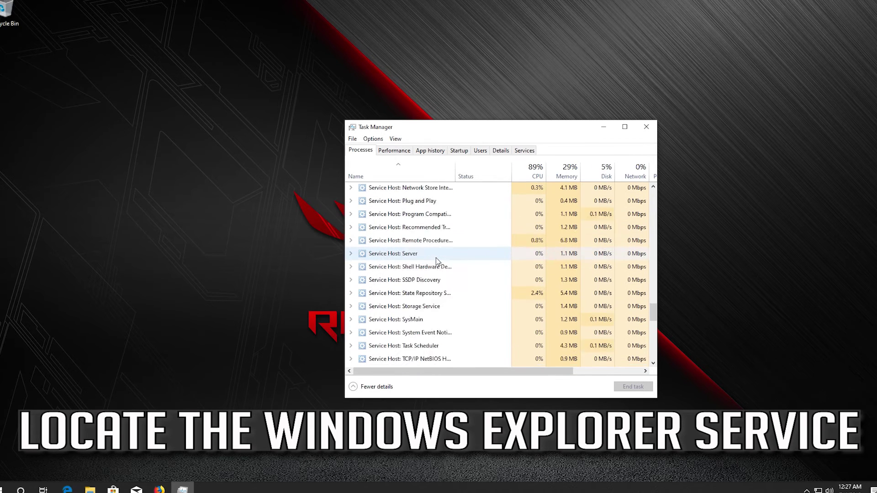
scroll(436, 261, "down", 3)
scroll(436, 260, "down", 3)
scroll(436, 260, "down", 2)
scroll(435, 260, "down", 2)
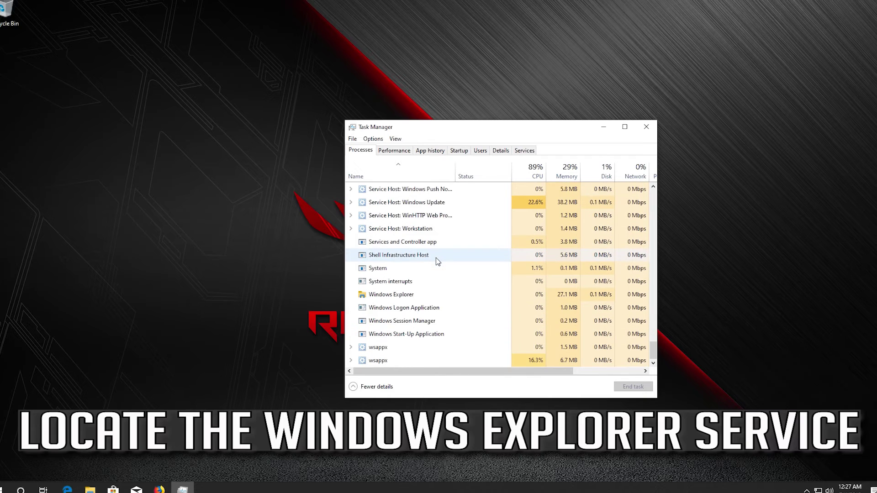
Select Windows Explorer in Task Manager's Windows processes list
left_click(391, 294)
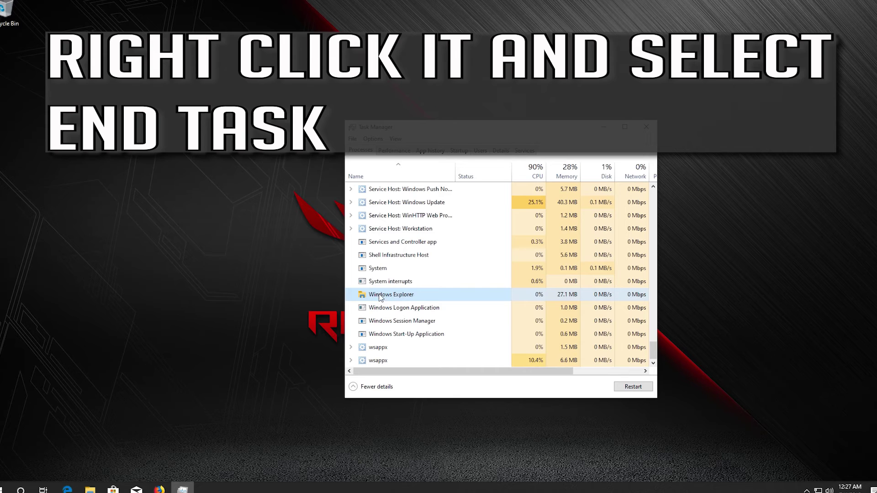
End the Windows Explorer task from its right-click menu
right_click(421, 293)
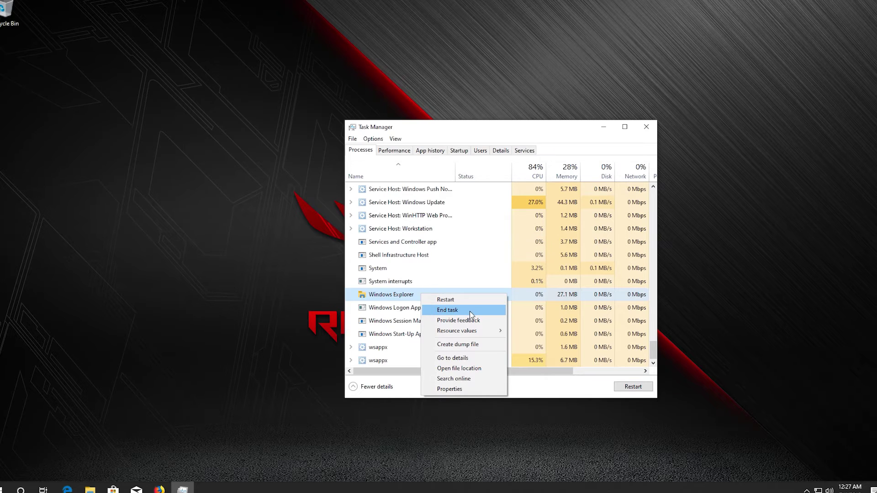
left_click(469, 311)
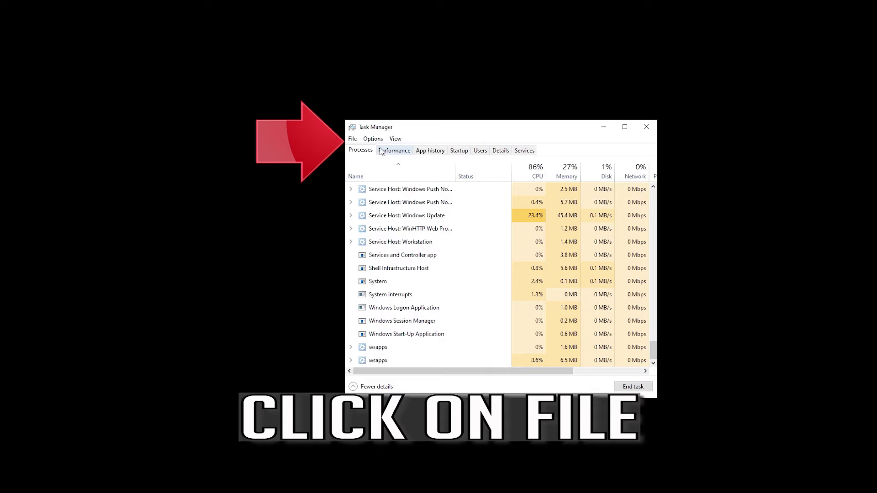
Relaunch explorer.exe as a new task from the File menu
left_click(353, 139)
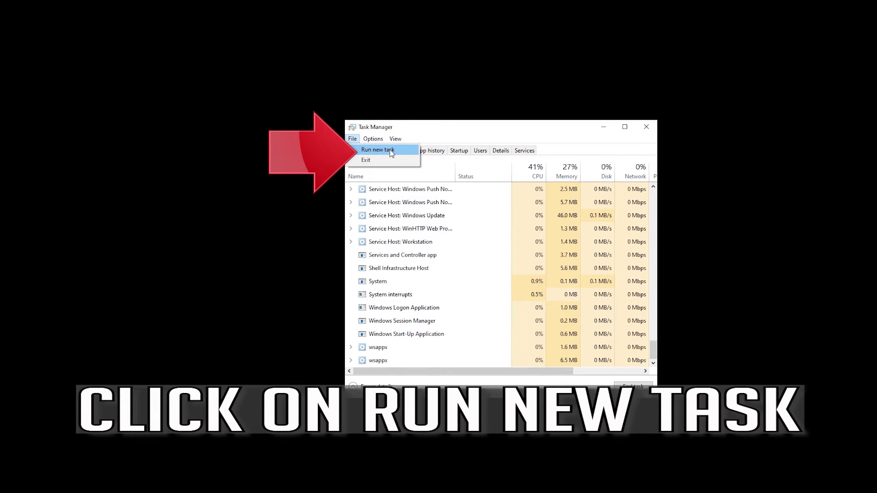
left_click(389, 149)
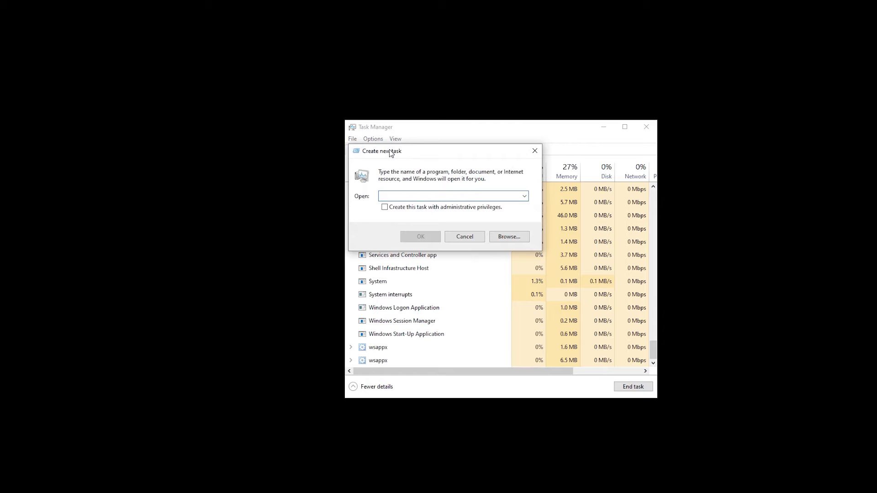
type("ex")
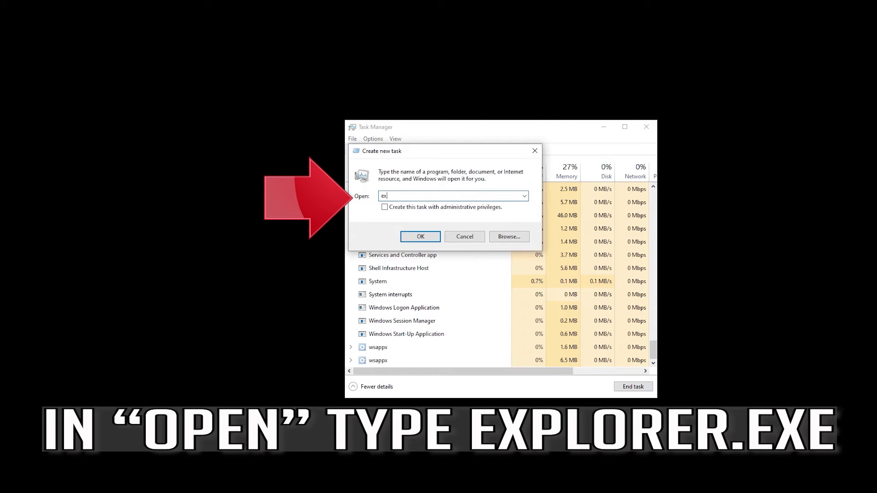
type("plorer")
type(".exe")
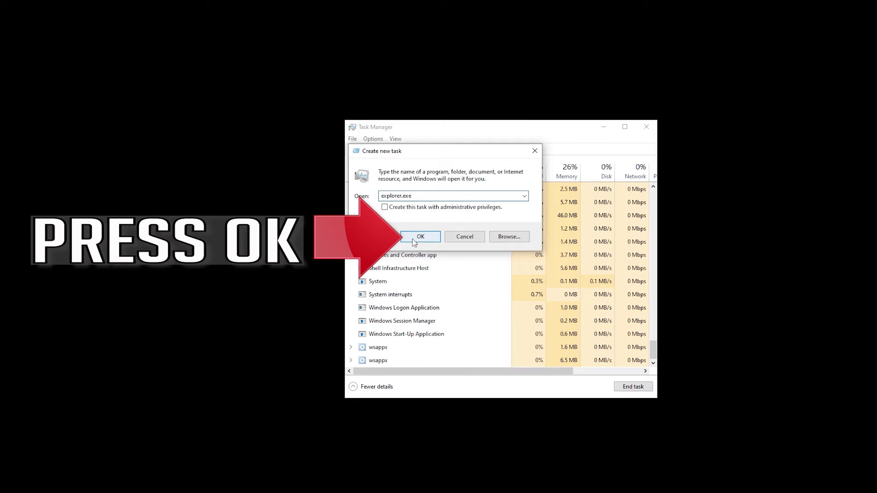
left_click(419, 236)
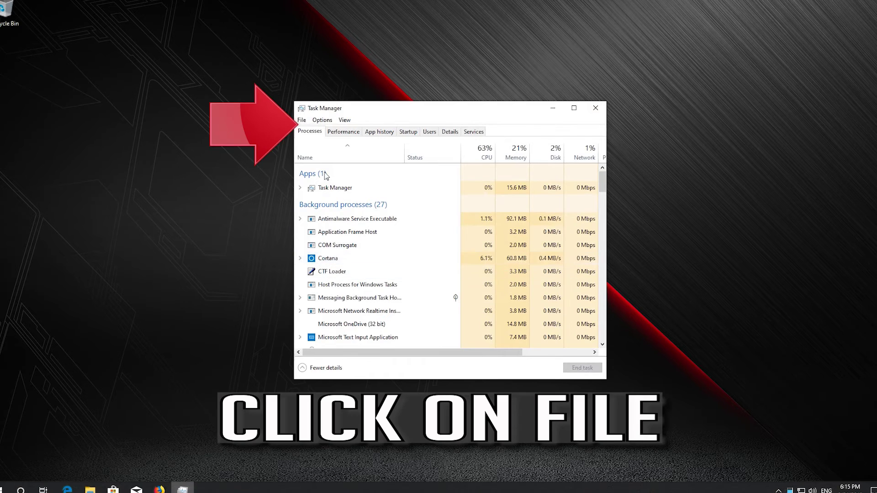
Set up a new Powershell task with administrative privileges ticked
left_click(302, 121)
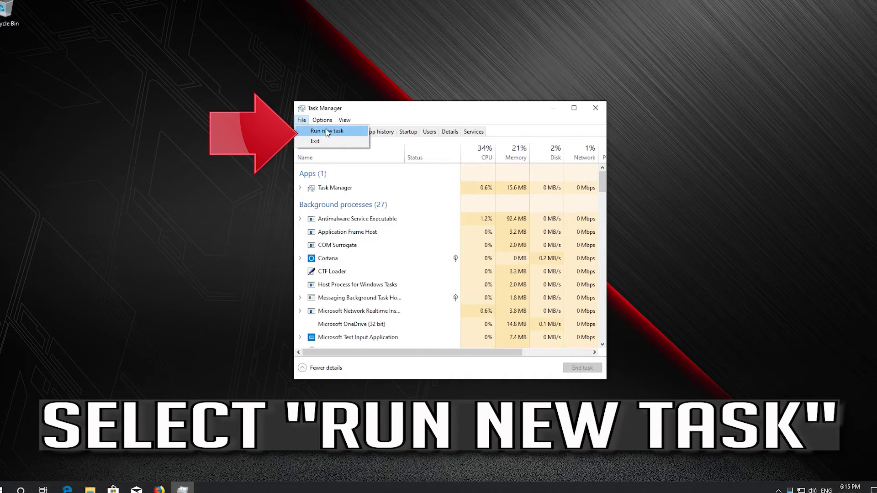
left_click(336, 134)
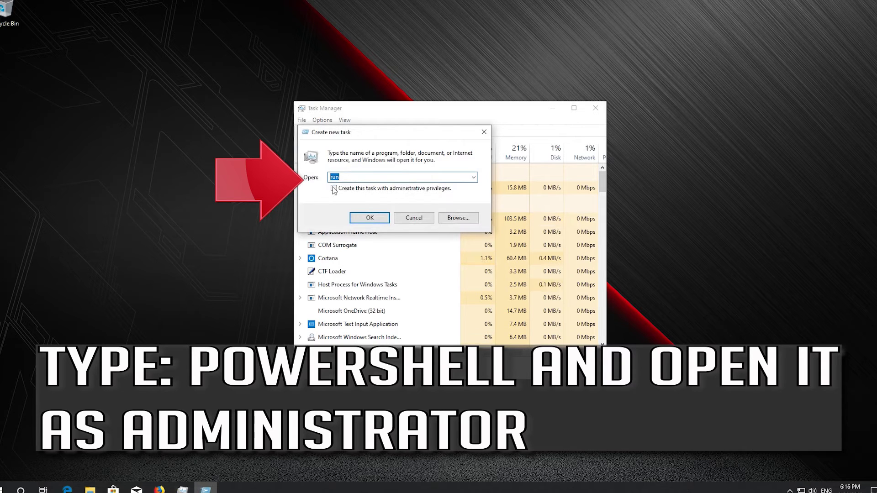
left_click(335, 188)
left_click(342, 177)
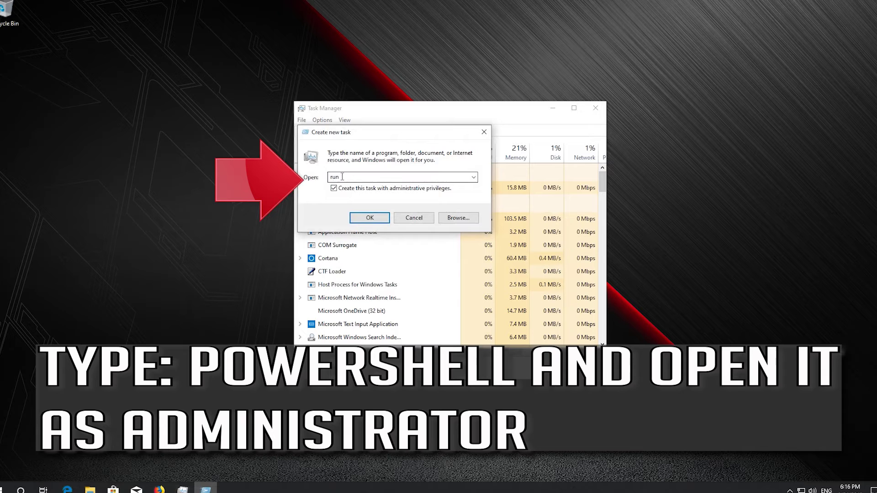
left_click_drag(341, 176, 329, 180)
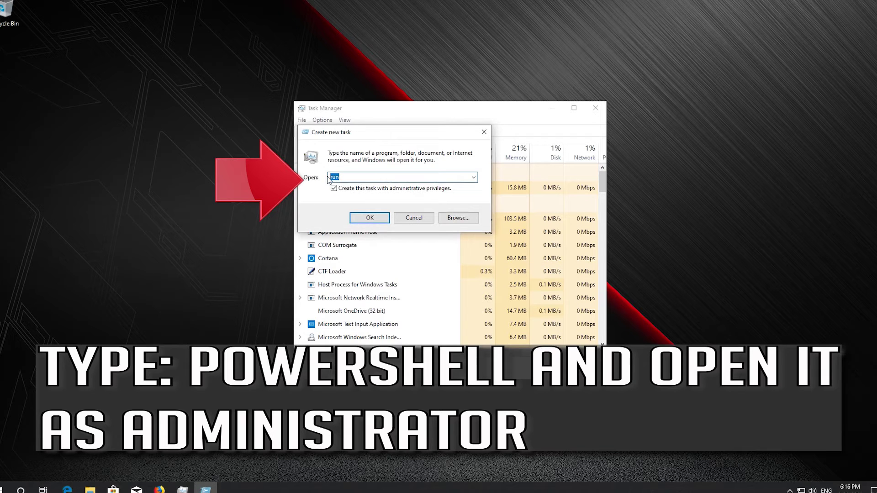
type("Power")
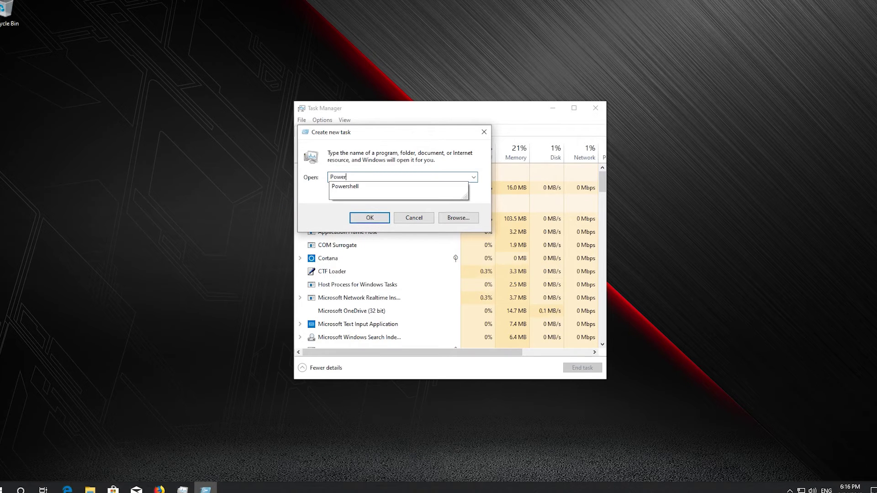
type("shell")
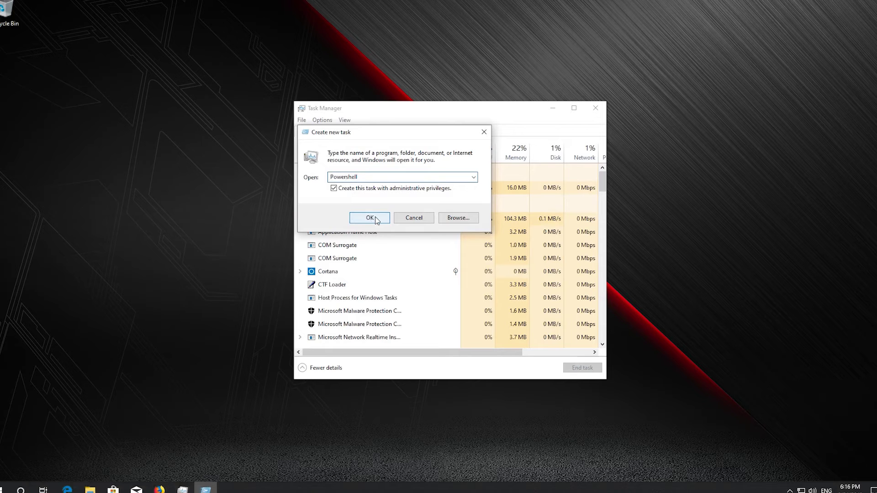
Launch the administrator PowerShell, reposition its window, and run sfc /scannow
left_click(374, 217)
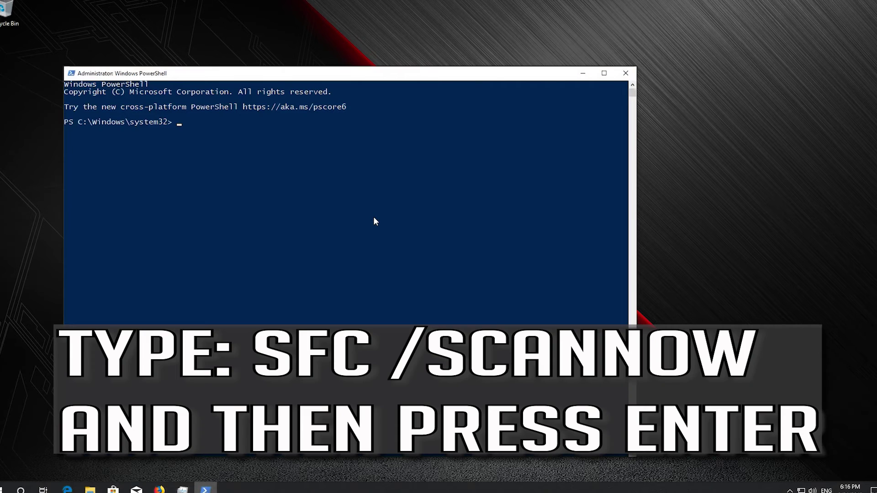
left_click_drag(362, 74, 455, 54)
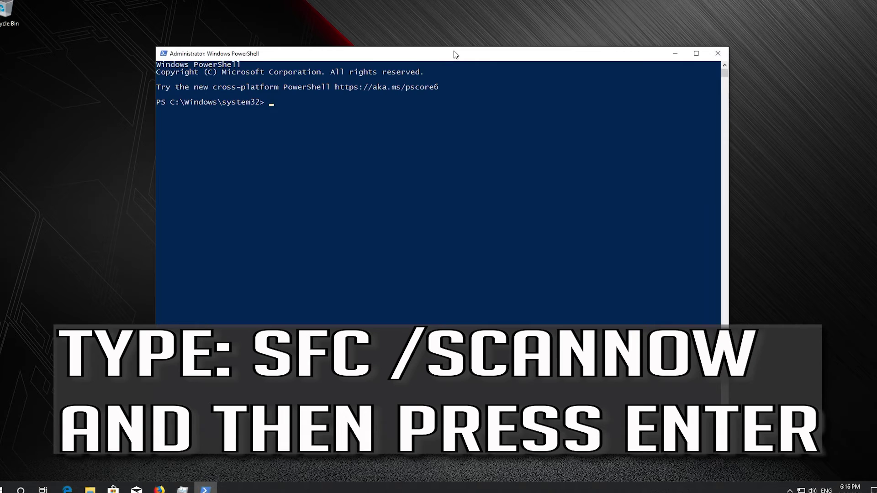
type("sfc")
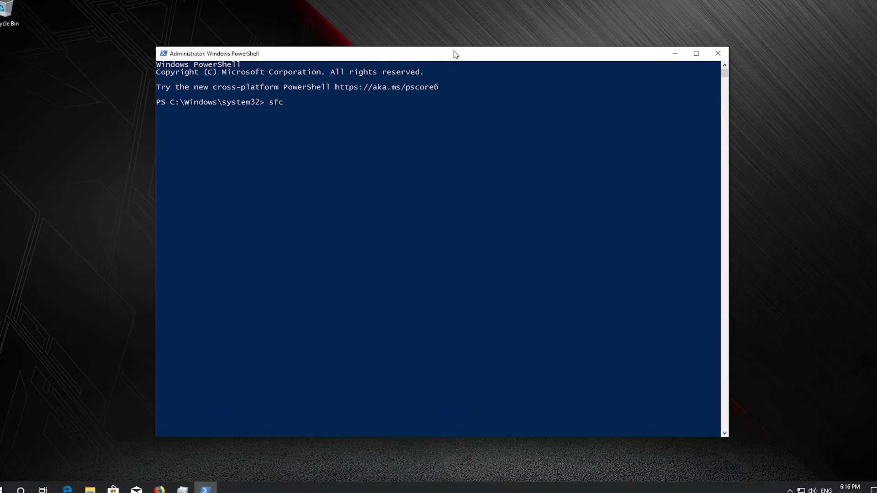
type(" /scann")
type("o")
type("w")
key("Return")
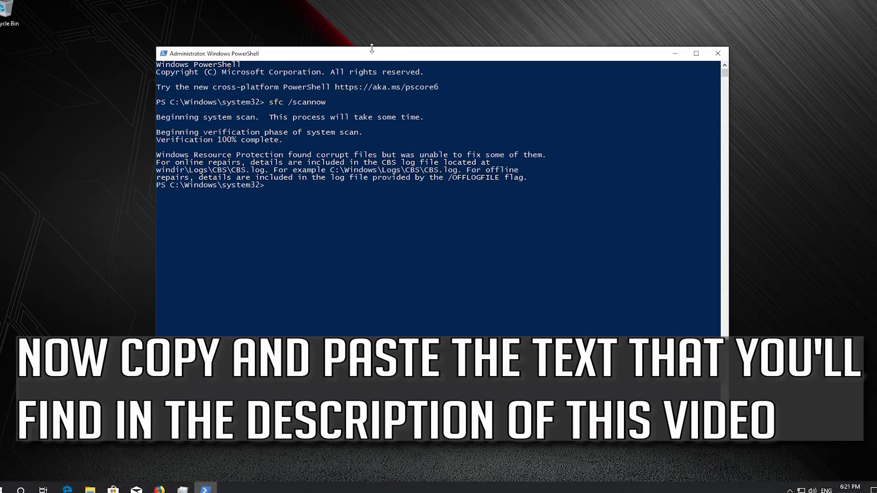
Paste and run DISM /Online /Cleanup-Image /RestoreHealth in PowerShell
right_click(371, 52)
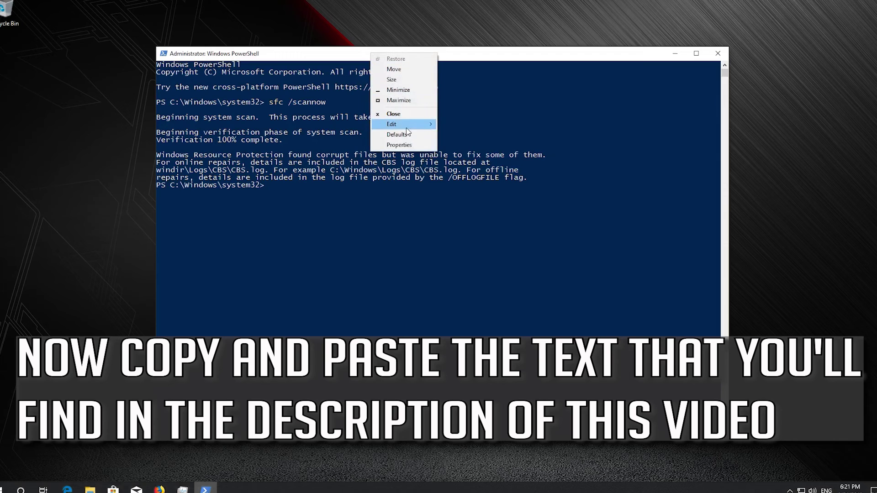
mouse_move(402, 124)
left_click(460, 144)
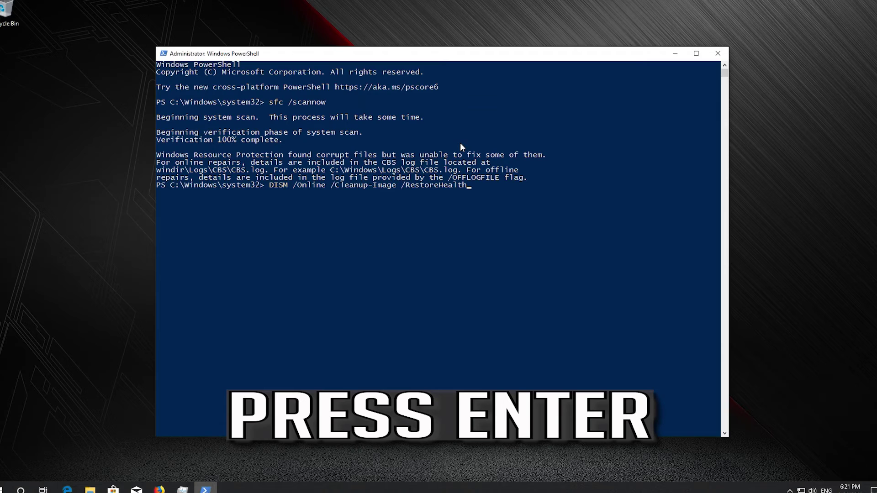
key("Return")
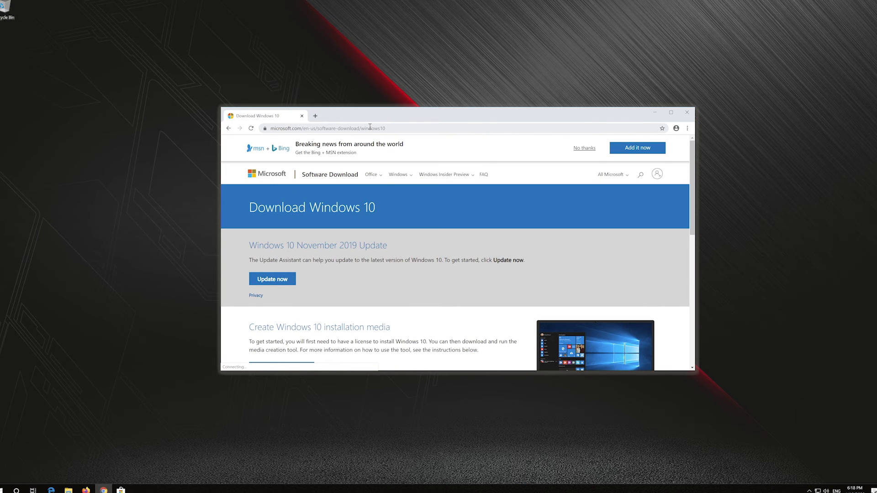
scroll(424, 266, "down", 1)
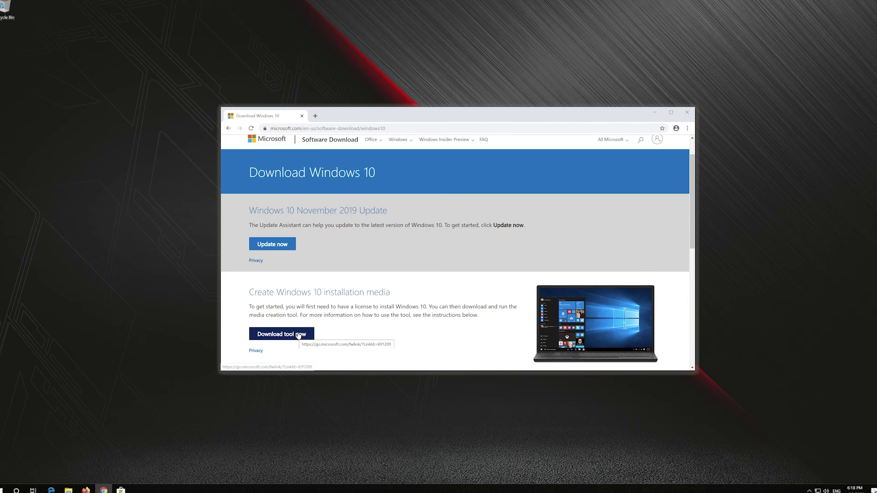
Download the Media Creation Tool, close Chrome, and launch MediaCreationTool from the desktop
left_click(299, 335)
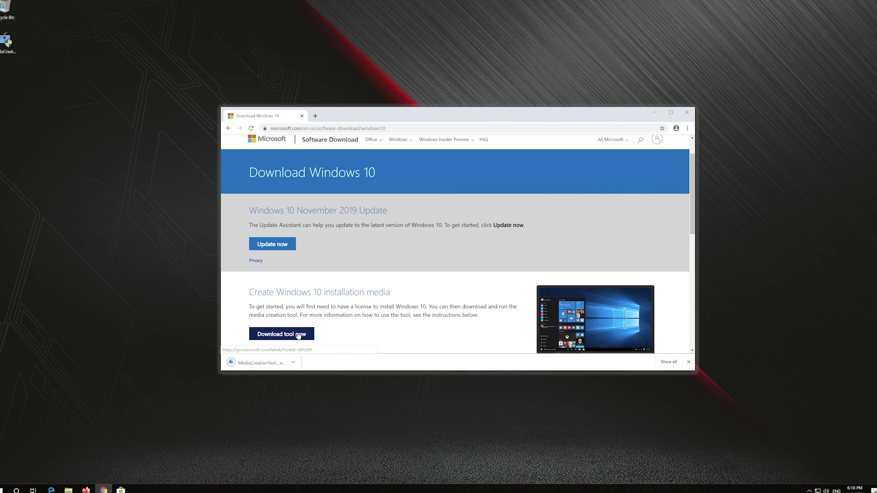
left_click(686, 112)
double_click(5, 43)
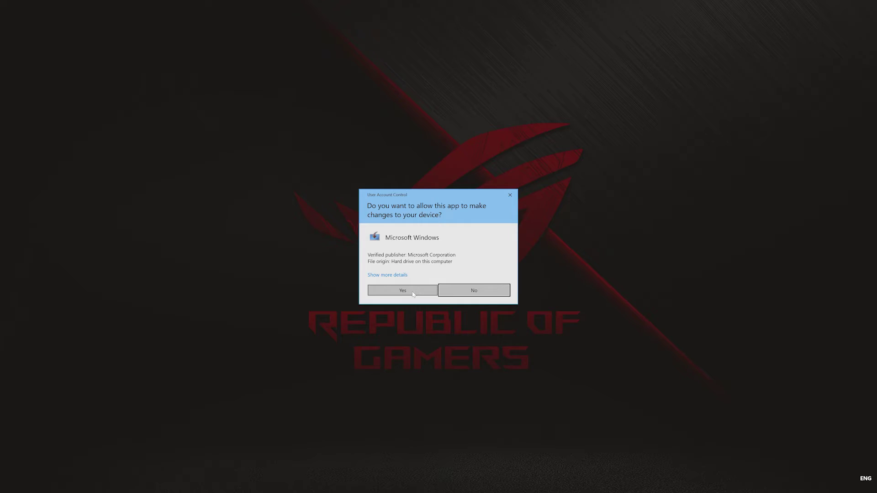
Allow changes, accept both license terms, choose Upgrade this PC now, and install
left_click(413, 294)
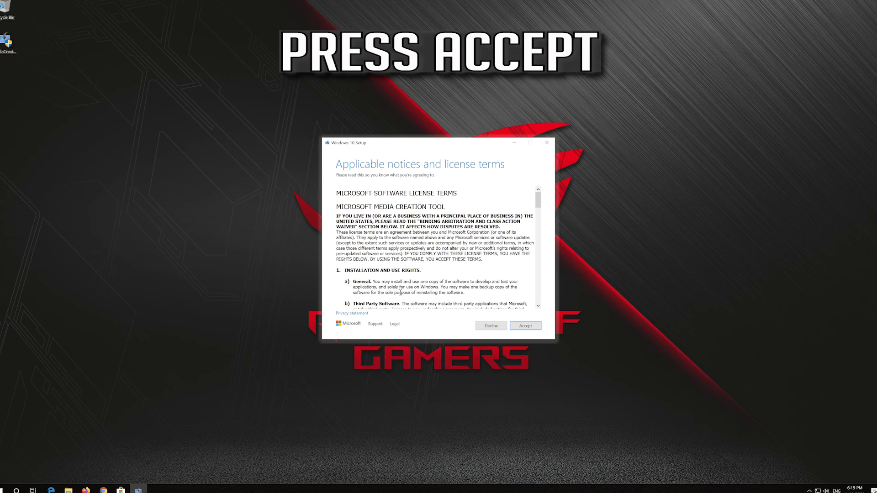
left_click(538, 326)
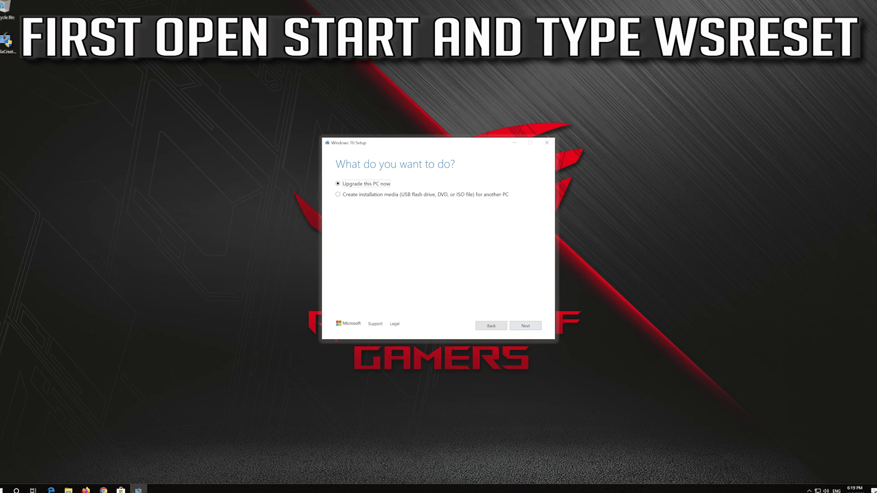
left_click(525, 326)
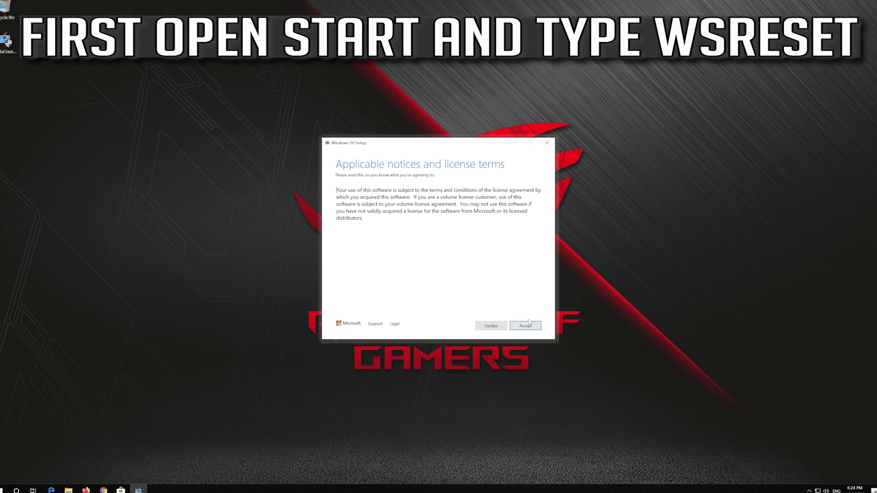
left_click(529, 324)
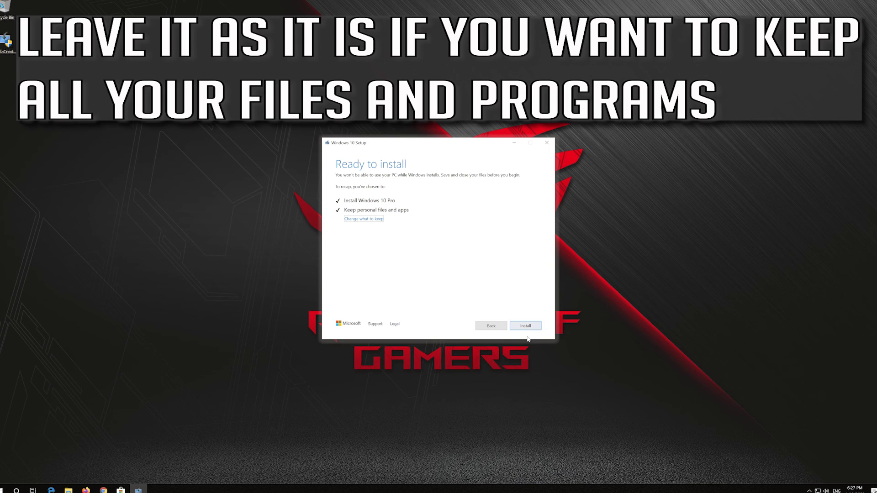
left_click(526, 326)
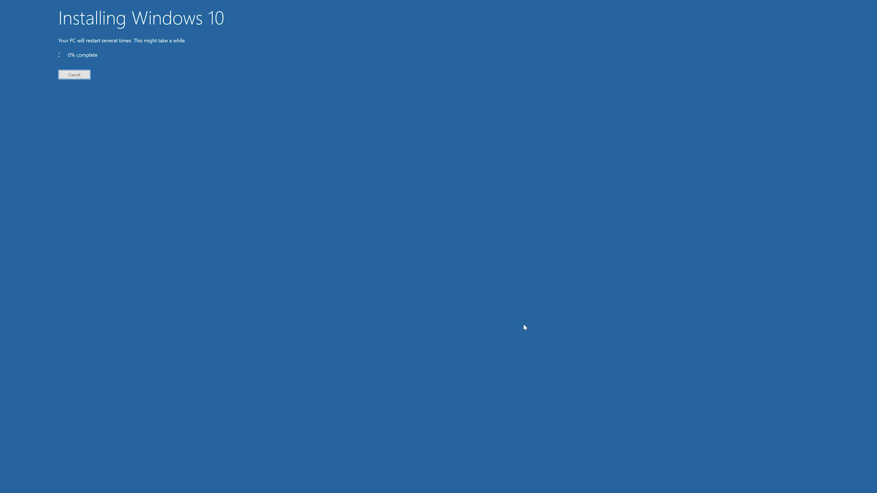